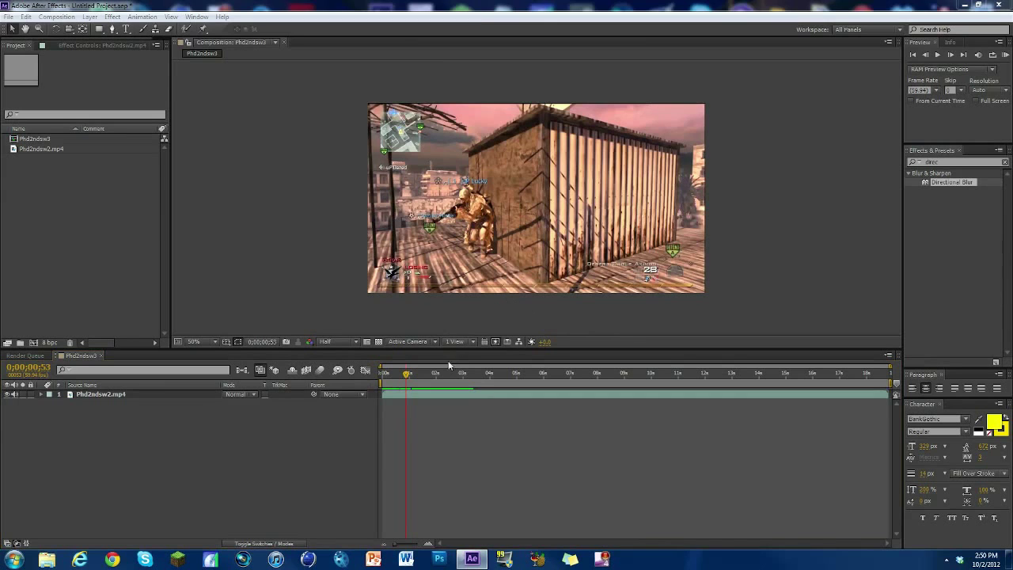
- Scrub through the footage, then delete the old Phd2ndsw2.mp4 layer from the composition
drag(409, 376, 427, 365)
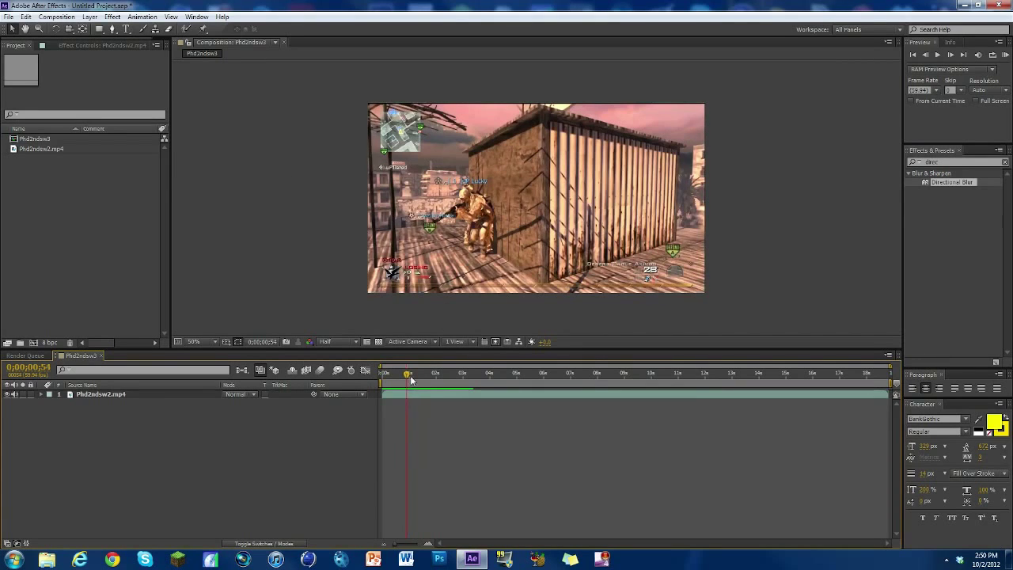
drag(411, 380, 418, 381)
click(115, 398)
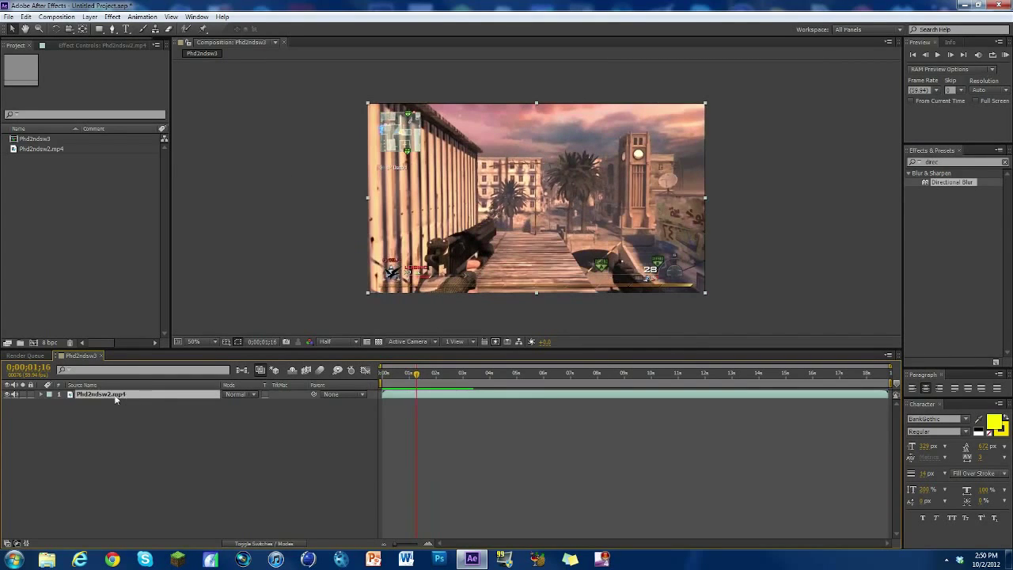
key(Delete)
- Build a new Phd2ndsw2 composition from Phd2ndsw2.mp4 and zoom the timeline into the first seconds
click(101, 355)
drag(83, 150, 35, 341)
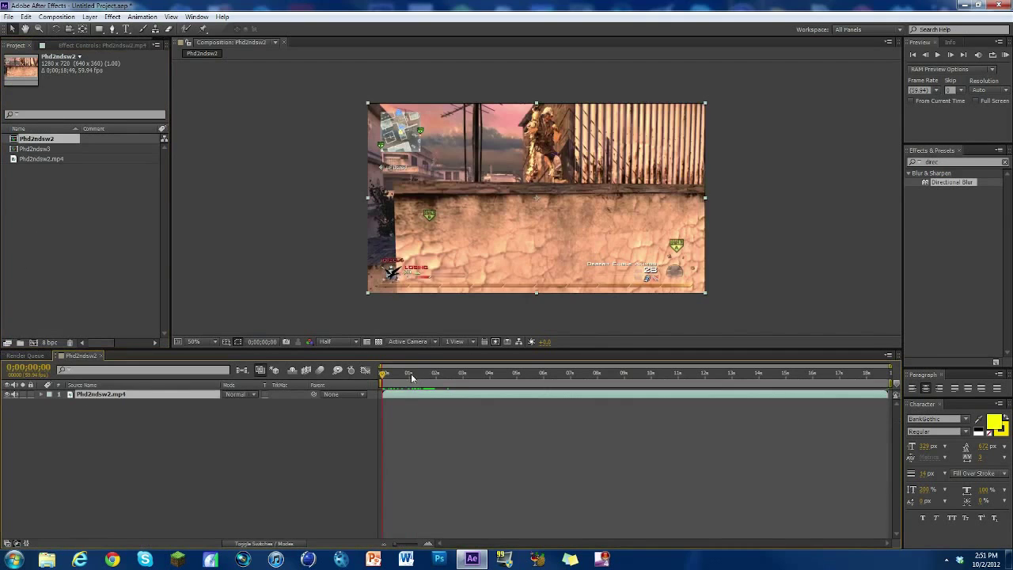
mouse_move(411, 374)
mouse_down()
mouse_move(527, 376)
mouse_move(417, 386)
mouse_up()
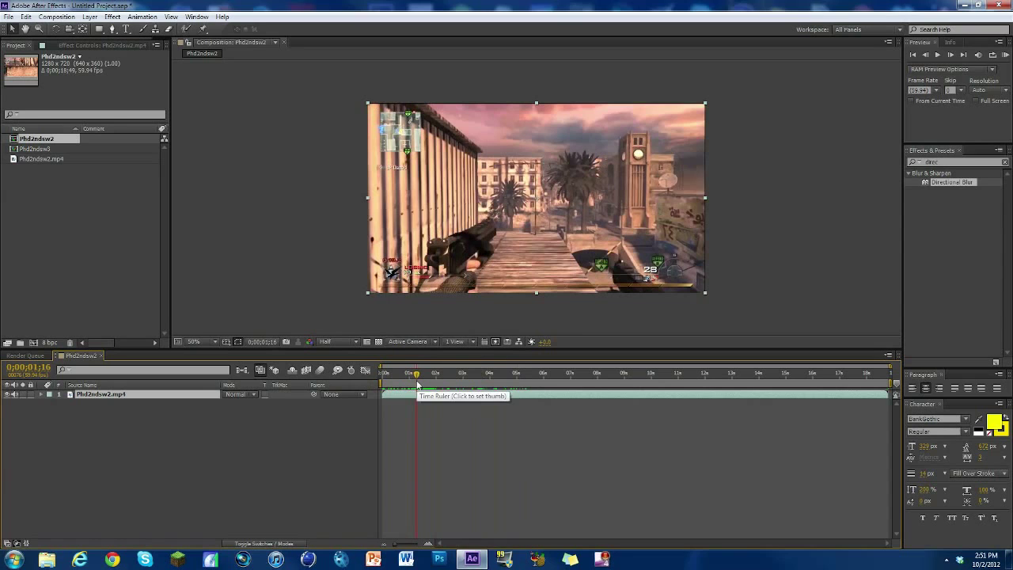
mouse_move(418, 385)
mouse_down()
mouse_move(509, 381)
mouse_move(412, 388)
mouse_move(420, 382)
mouse_up()
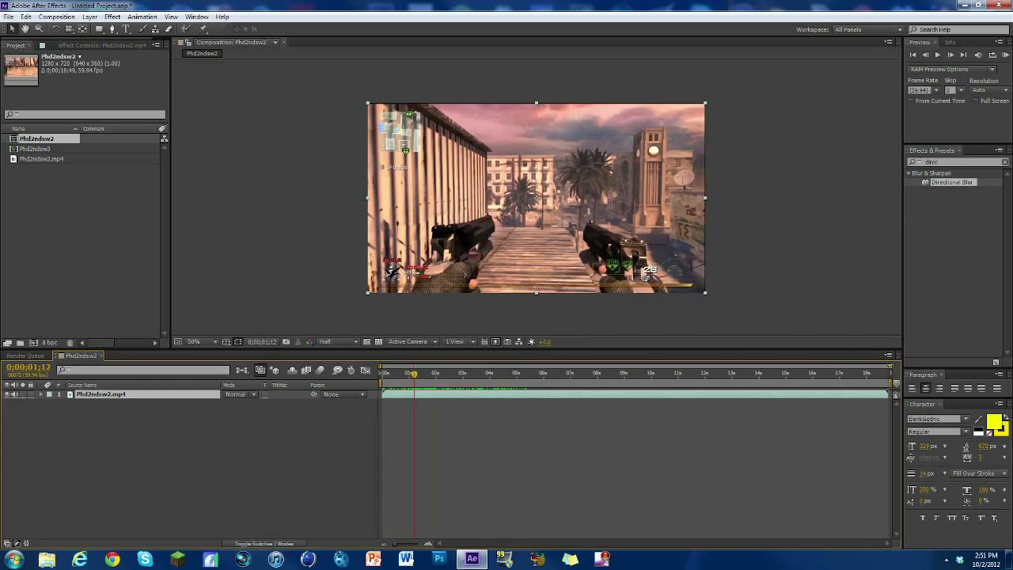
drag(893, 365, 511, 366)
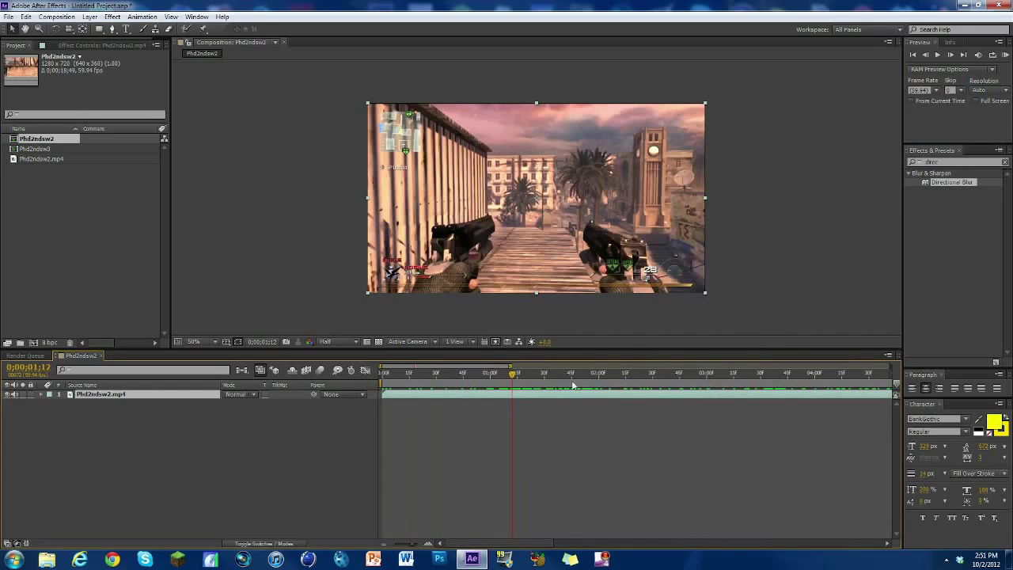
- Add a Scale keyframe at the current frame, then set Scale to 112% one frame later
key(s)
click(68, 405)
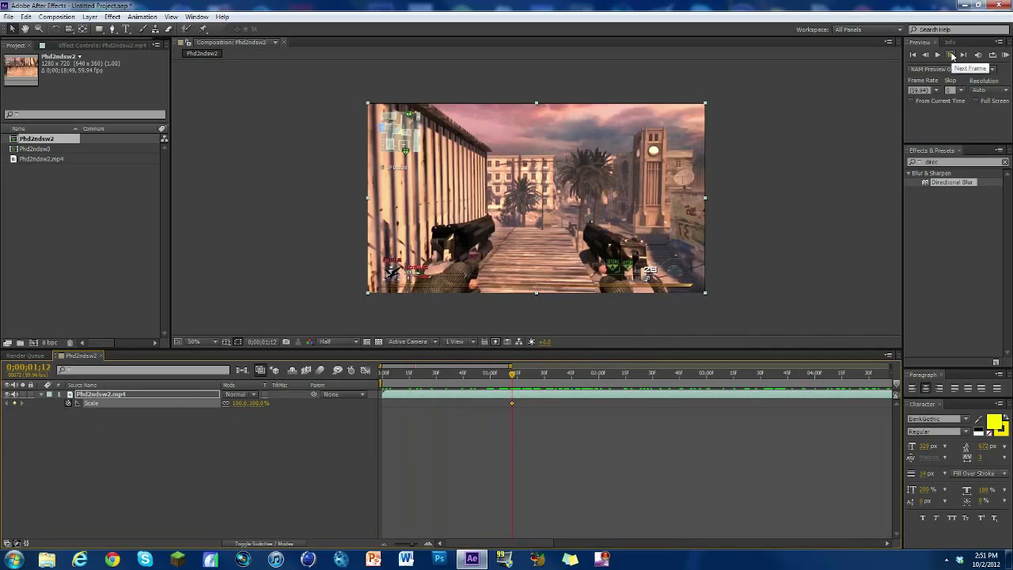
click(952, 55)
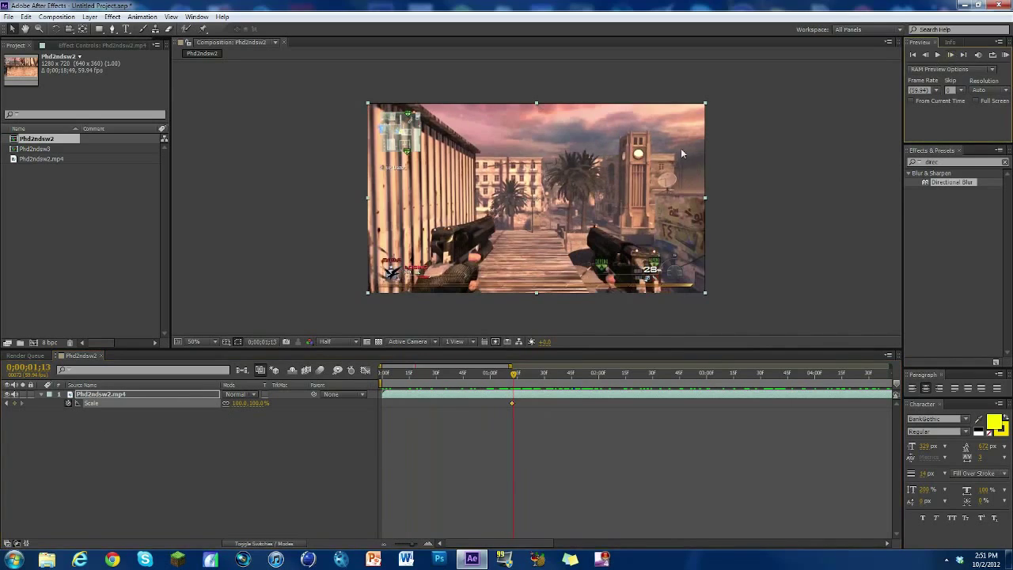
click(258, 403)
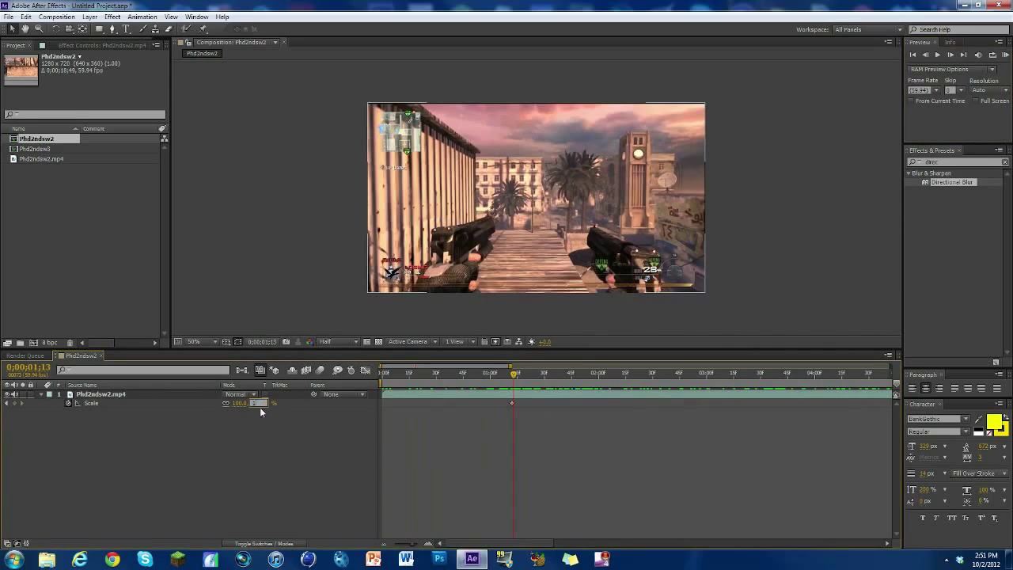
text(112)
key(Return)
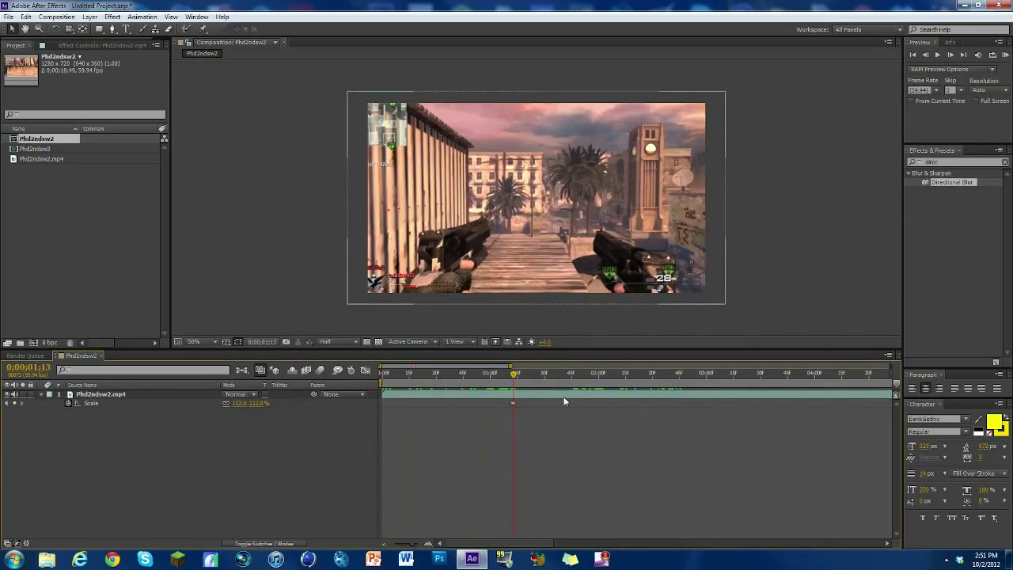
- At about 0;00;02;09, set Scale back to 100%
drag(509, 366, 888, 367)
drag(418, 375, 441, 378)
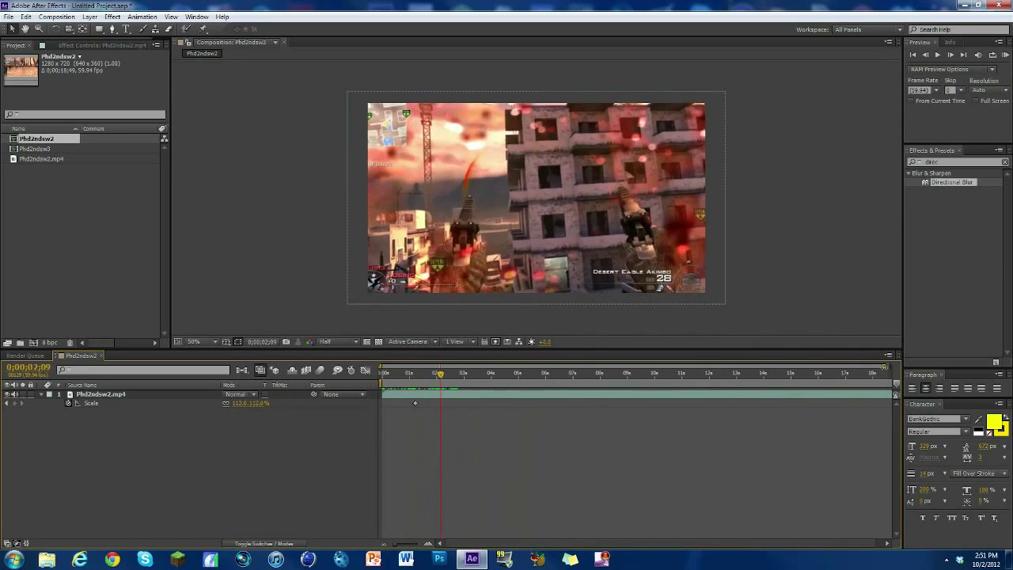
drag(885, 366, 500, 367)
click(259, 403)
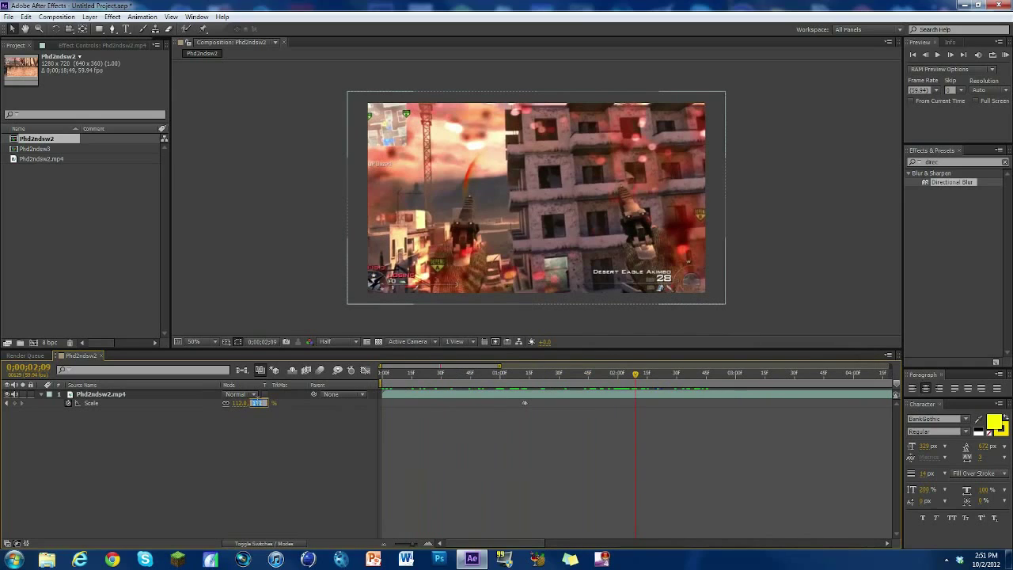
text(100)
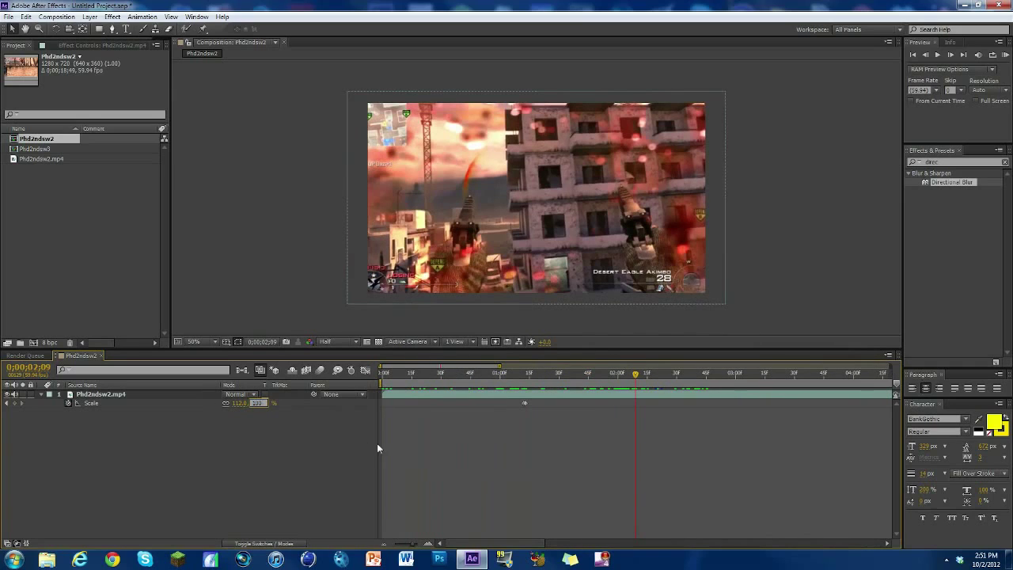
key(Return)
- Re-enter the Scale value, then scrub back to about 1;03 to check the animation
click(259, 403)
key(BackSpace)
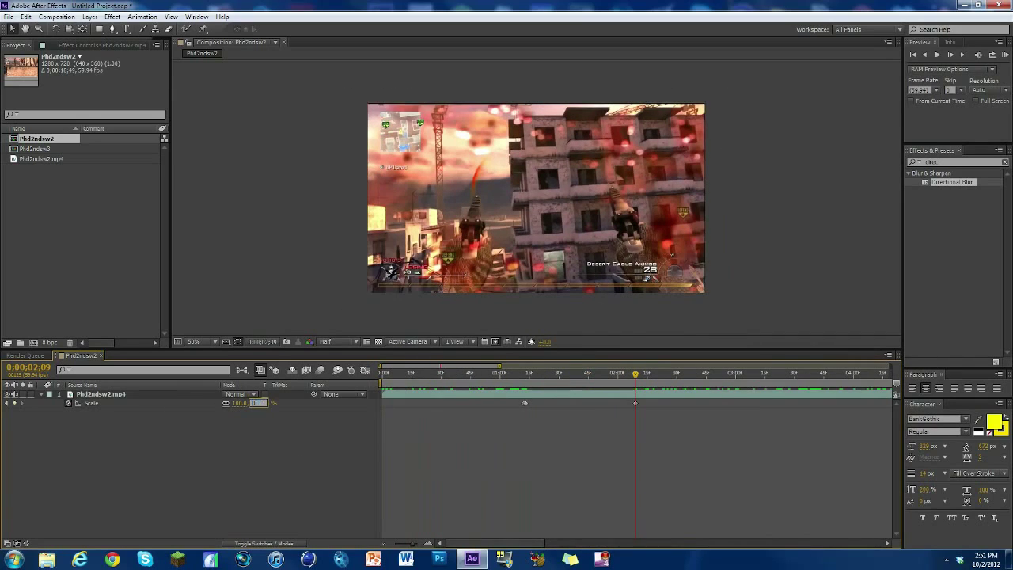
text(0)
key(Return)
mouse_move(636, 373)
mouse_down()
mouse_move(522, 372)
mouse_move(572, 373)
mouse_move(622, 355)
mouse_move(637, 372)
mouse_up()
click(248, 403)
mouse_move(635, 373)
mouse_down()
mouse_move(498, 375)
mouse_move(619, 366)
mouse_move(511, 370)
mouse_move(610, 372)
mouse_move(513, 372)
mouse_move(525, 375)
mouse_up()
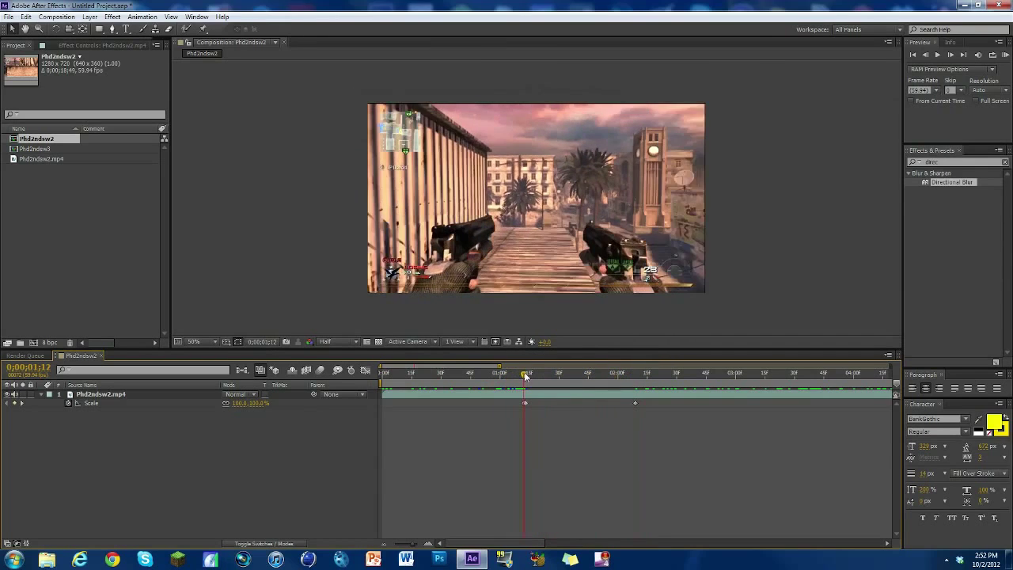
- Apply Directional Blur to the gameplay layer with a 90° direction
click(949, 163)
text(direc)
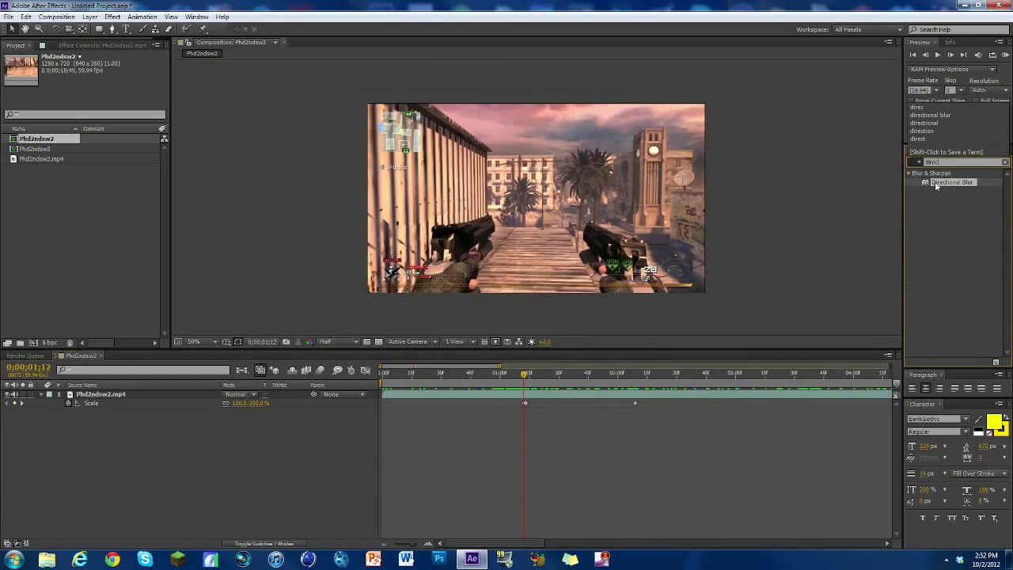
drag(935, 181, 549, 395)
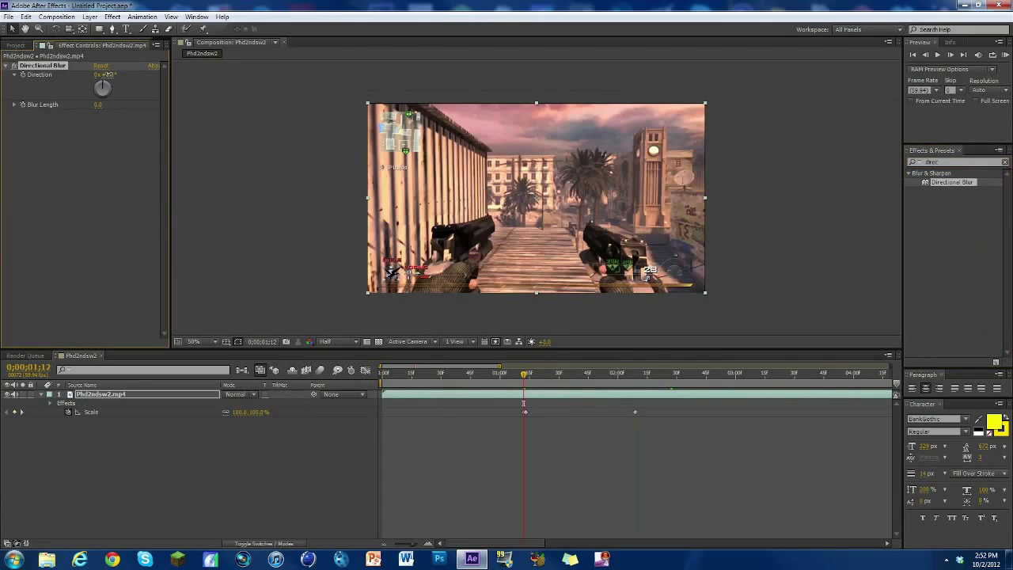
drag(105, 74, 184, 142)
click(68, 199)
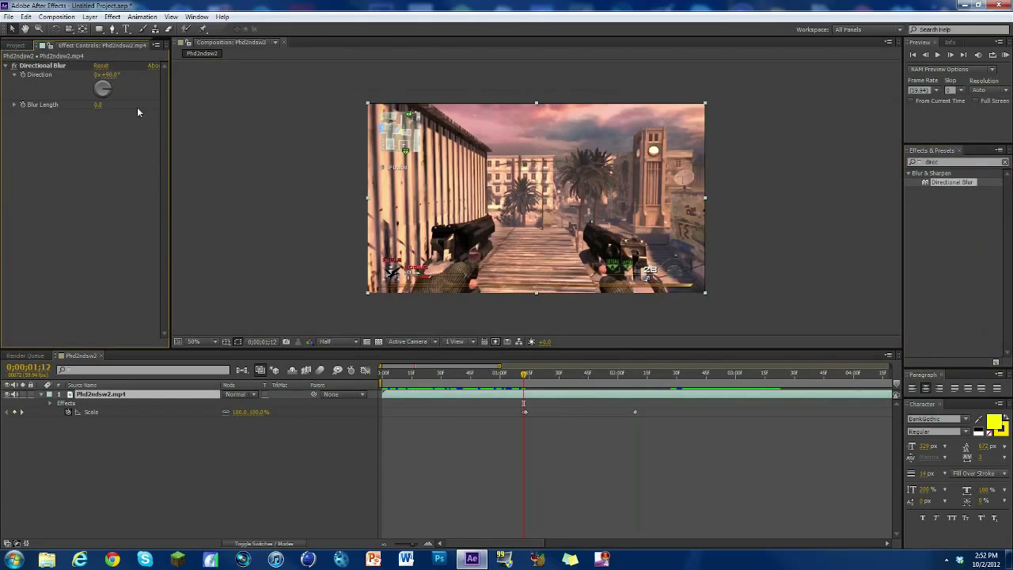
- Step between 0;00;01;12 and 0;00;01;13 to verify the 100% to 112% scale jump
drag(523, 373, 517, 373)
key(equal)
key(equal)
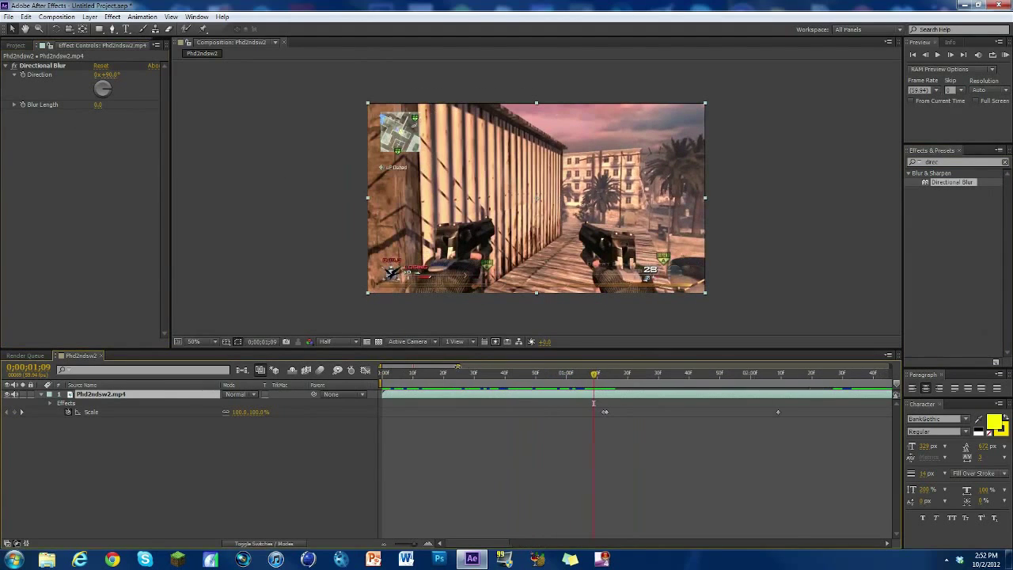
drag(474, 544, 486, 544)
drag(524, 375, 532, 380)
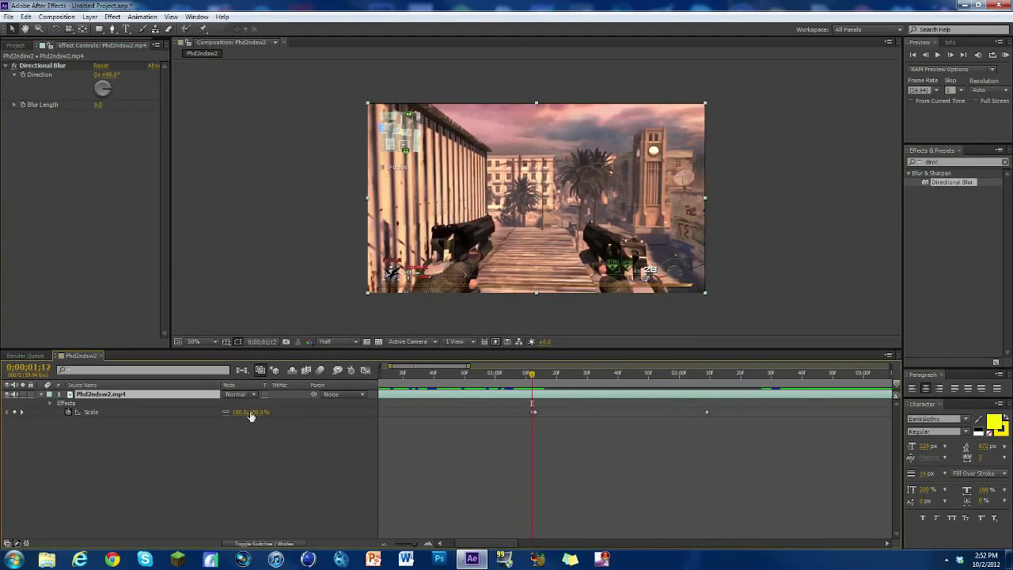
click(536, 376)
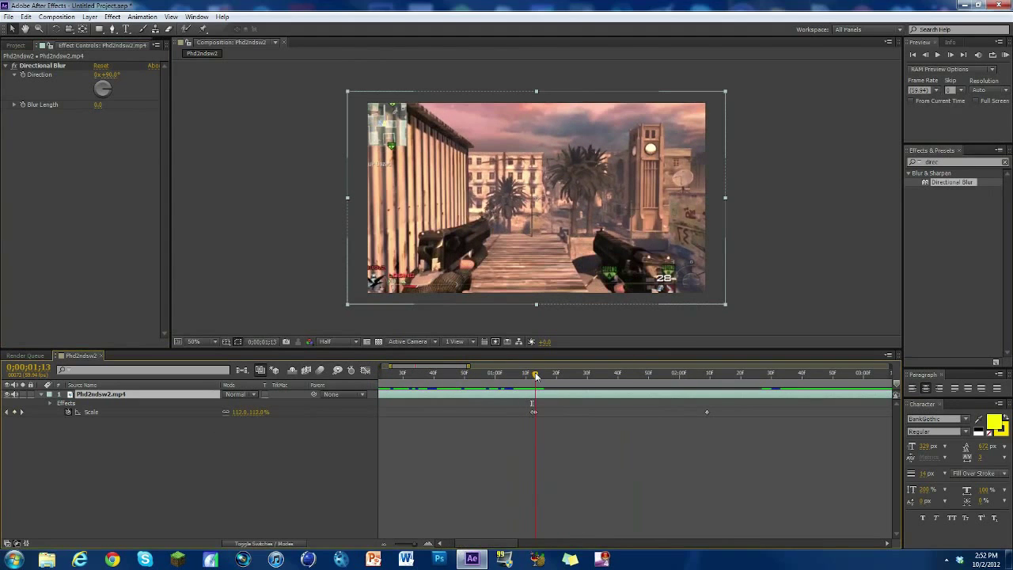
mouse_move(536, 377)
mouse_down()
mouse_move(703, 370)
mouse_move(532, 378)
mouse_up()
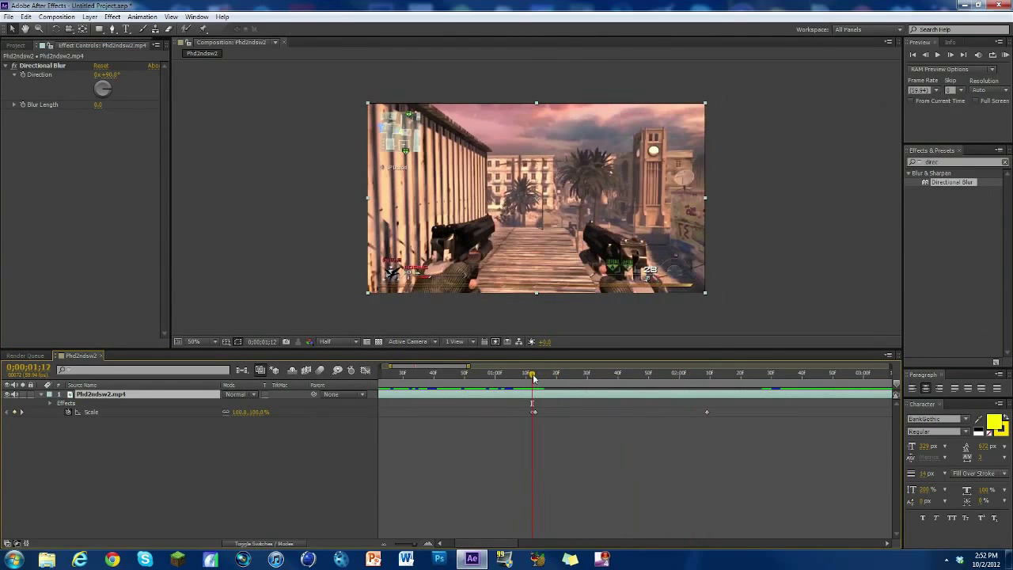
click(519, 451)
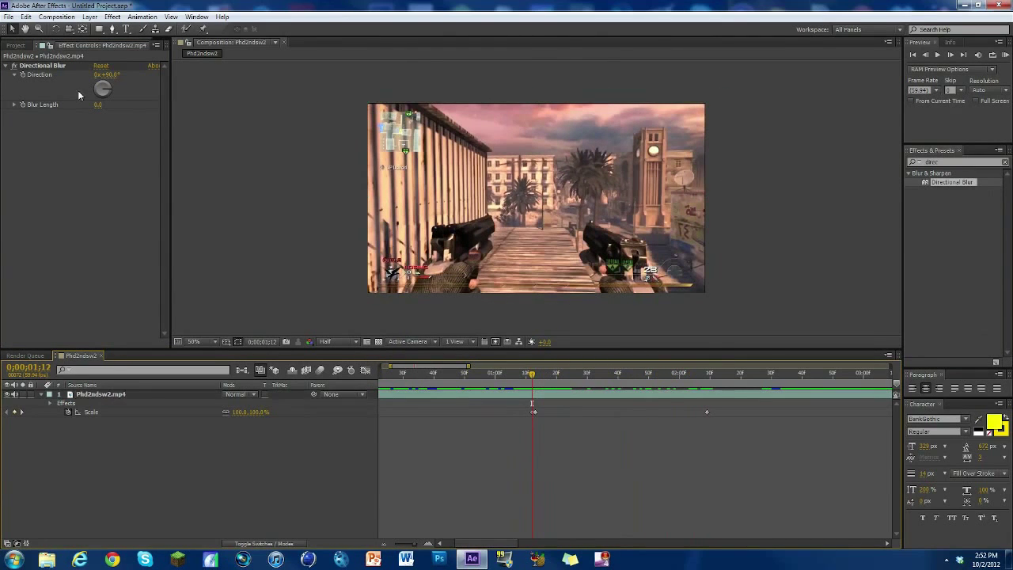
- Set Directional Blur Length to 42 at 0;00;01;13, then scrub back to the unblurred frames before it
click(22, 106)
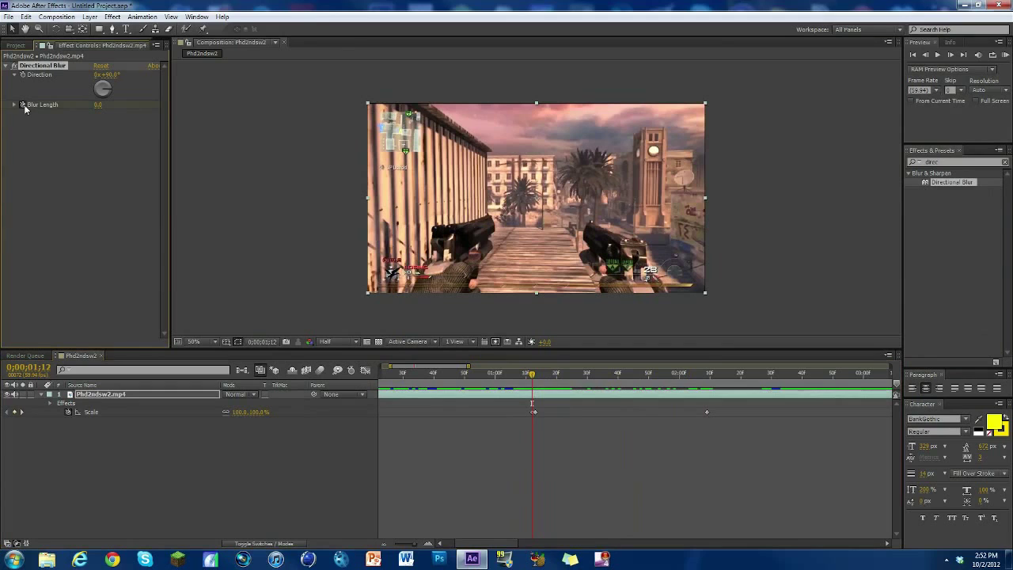
click(950, 54)
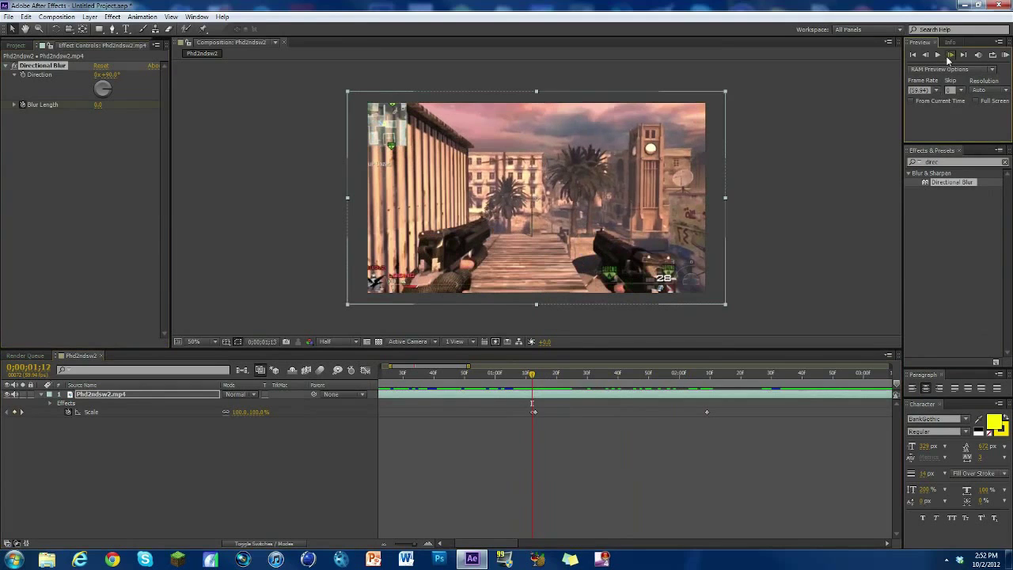
click(925, 55)
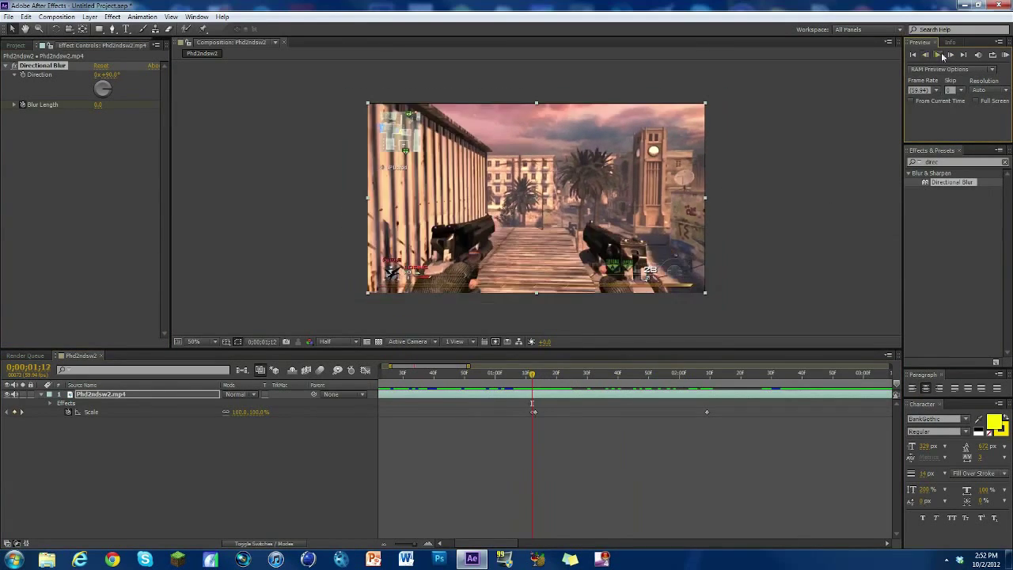
click(950, 55)
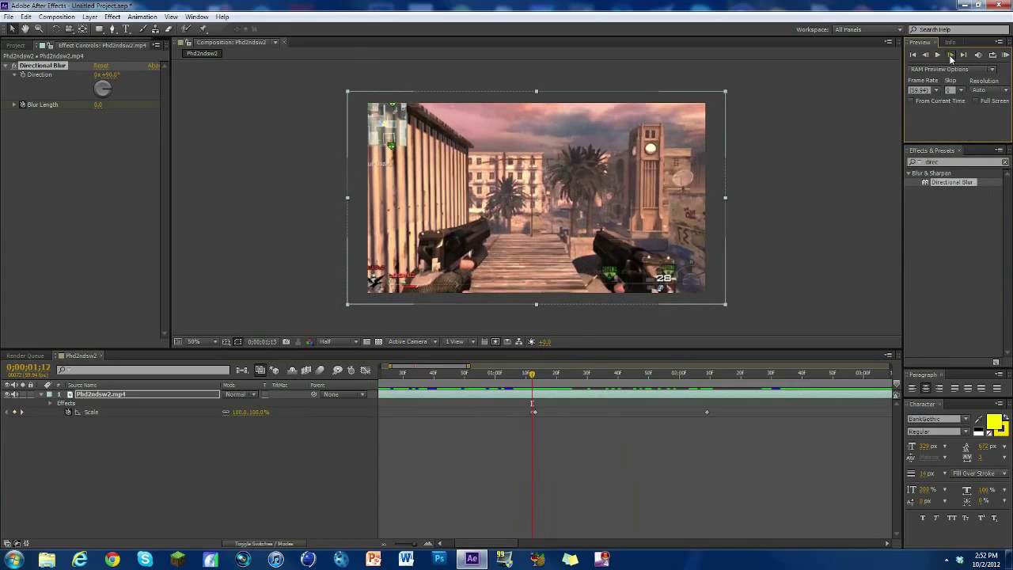
click(97, 106)
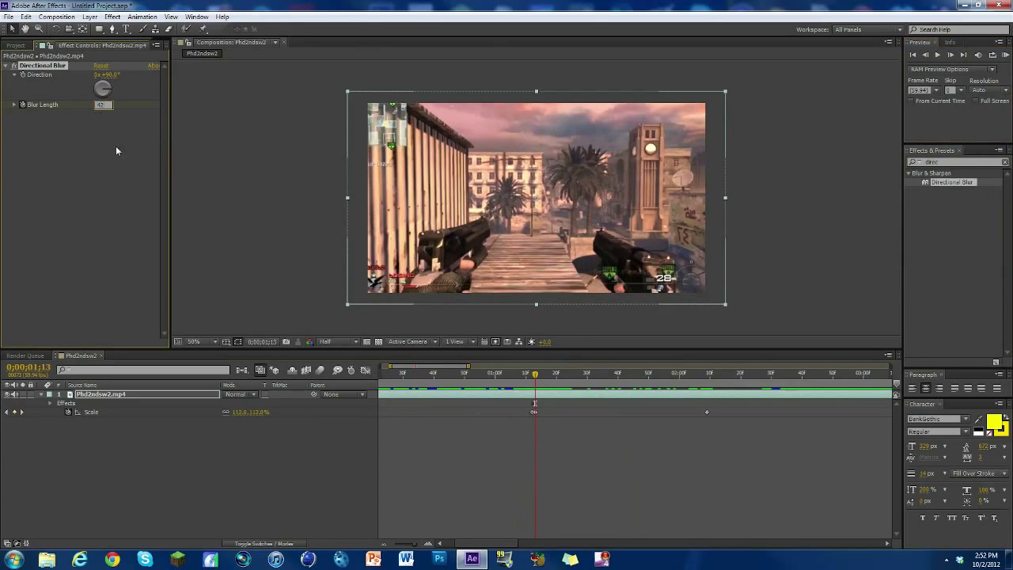
text(42)
key(Return)
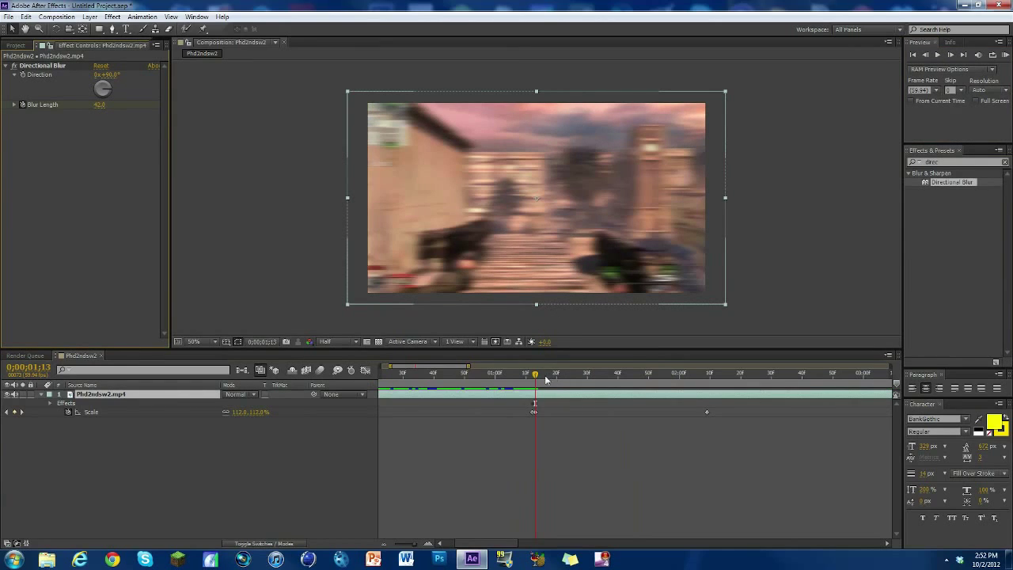
drag(534, 376, 708, 385)
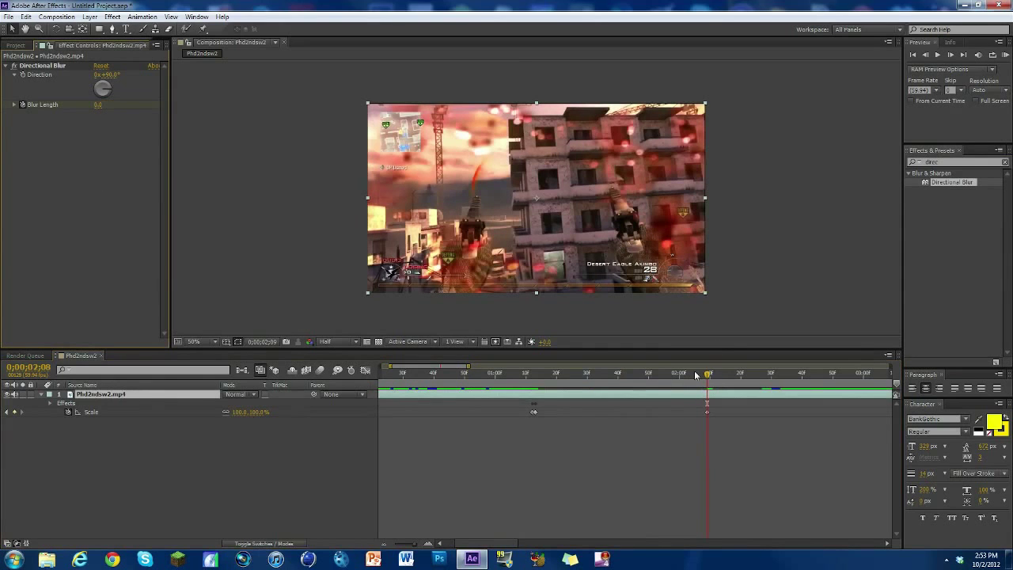
drag(696, 375, 535, 382)
- Reveal the animated Scale and Blur Length keyframes with U and scrub to the later keyframes
click(533, 407)
key(u)
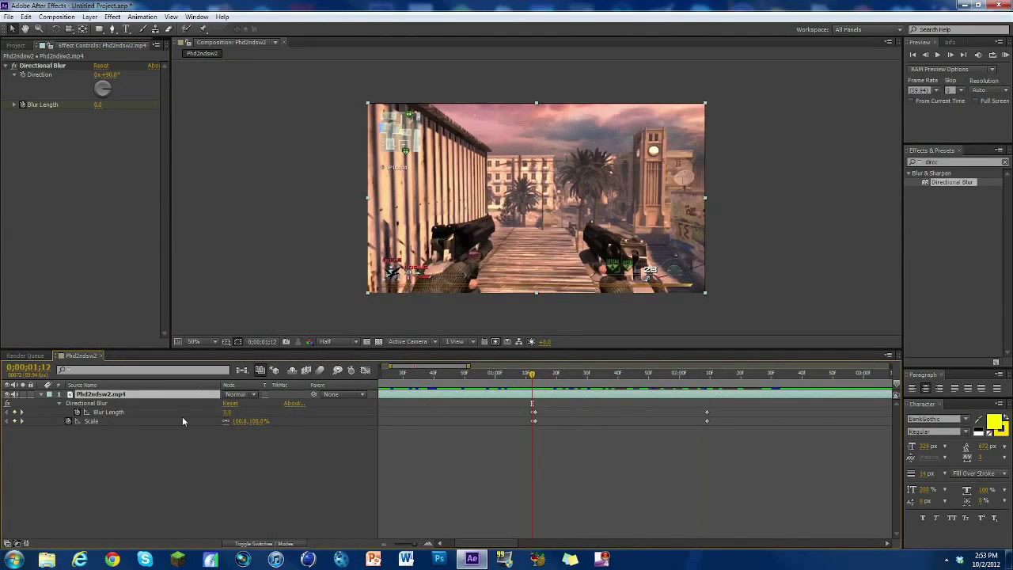
key(Page_Down)
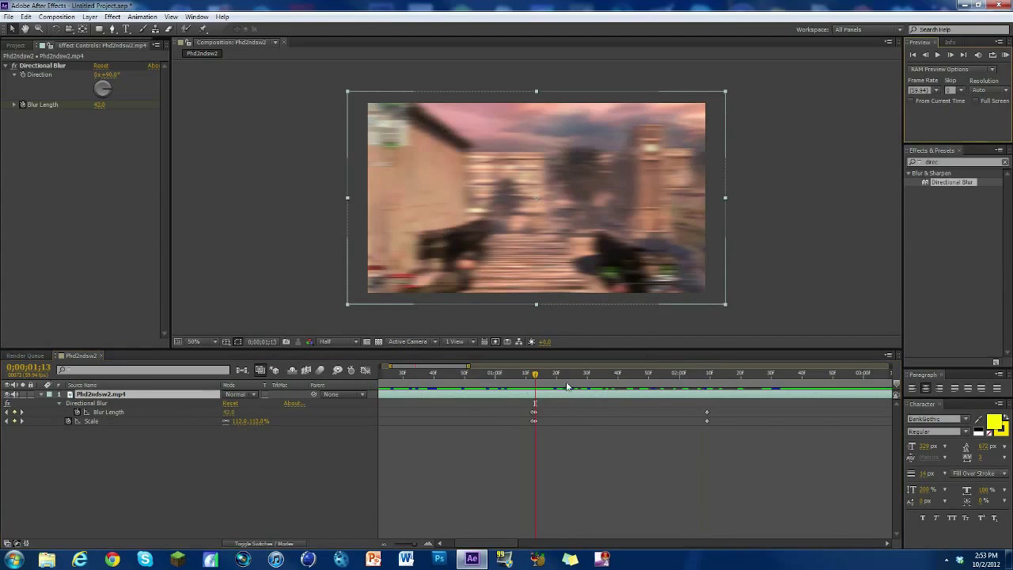
drag(536, 376, 712, 372)
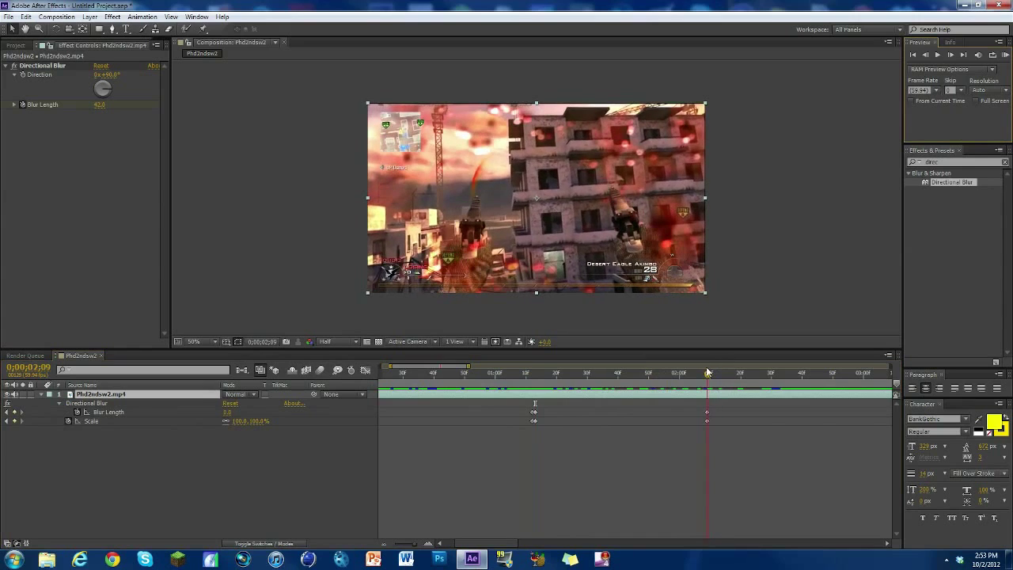
- Apply Easy Ease to all four Scale and Blur Length keyframes
drag(743, 496, 452, 408)
right_click(534, 416)
mouse_move(601, 533)
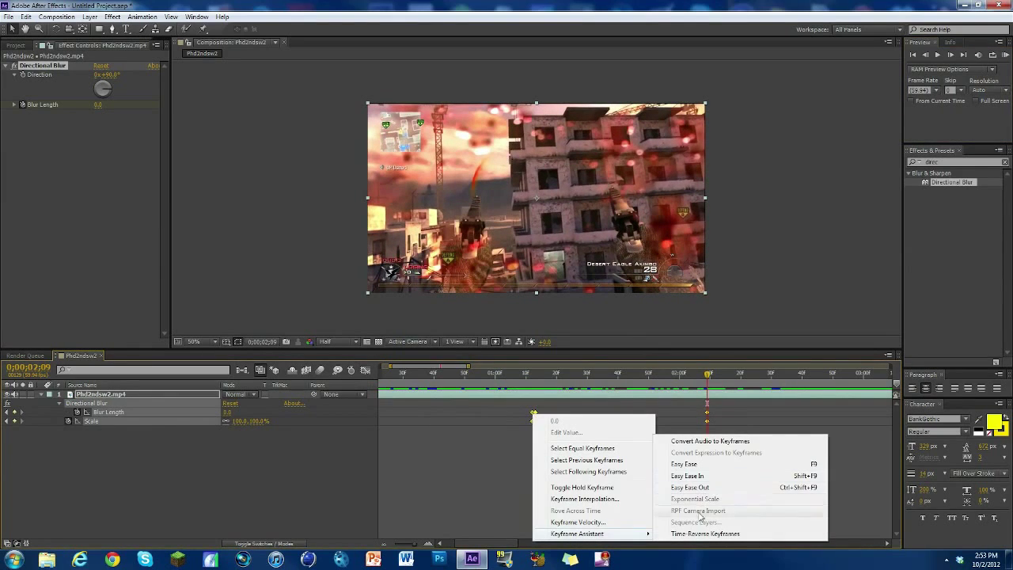
click(697, 465)
- Scrub back to check the easing and show the final Scale keyframe's value curve
drag(707, 374, 520, 374)
drag(765, 426, 533, 425)
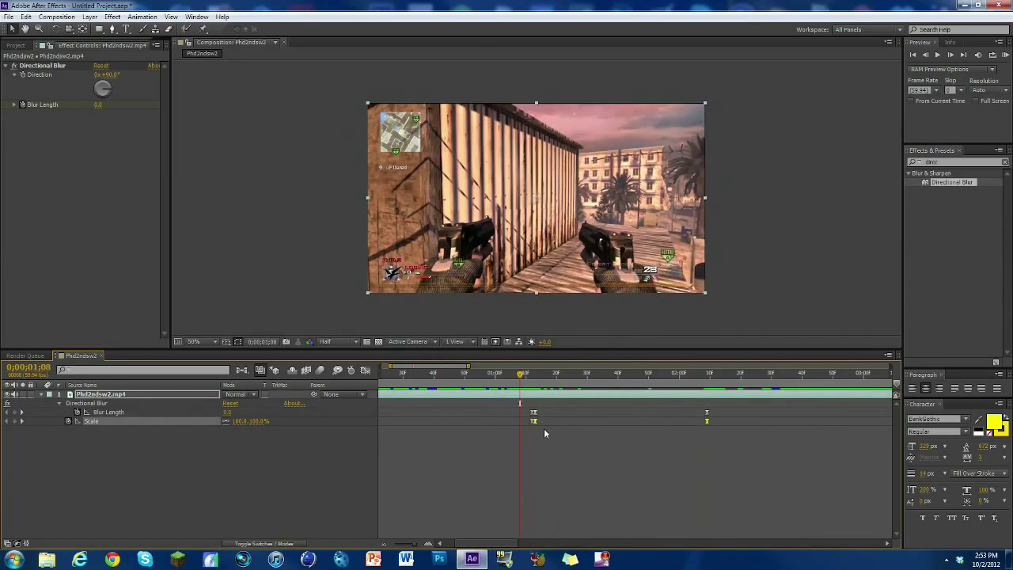
click(365, 371)
- Lengthen the ease into the final 100% Scale keyframe, then scrub to review the pump and blur
drag(596, 412, 608, 412)
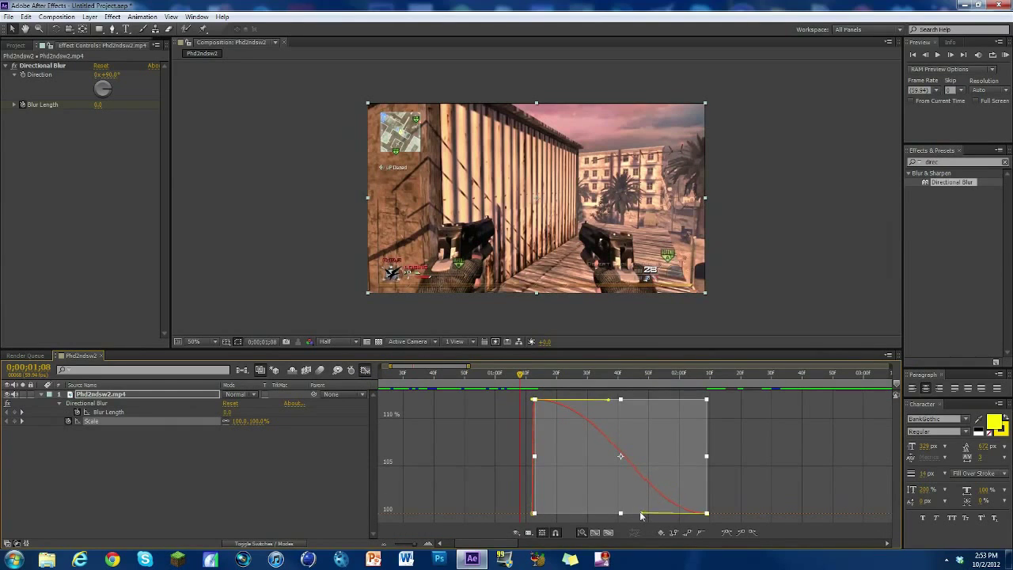
click(360, 373)
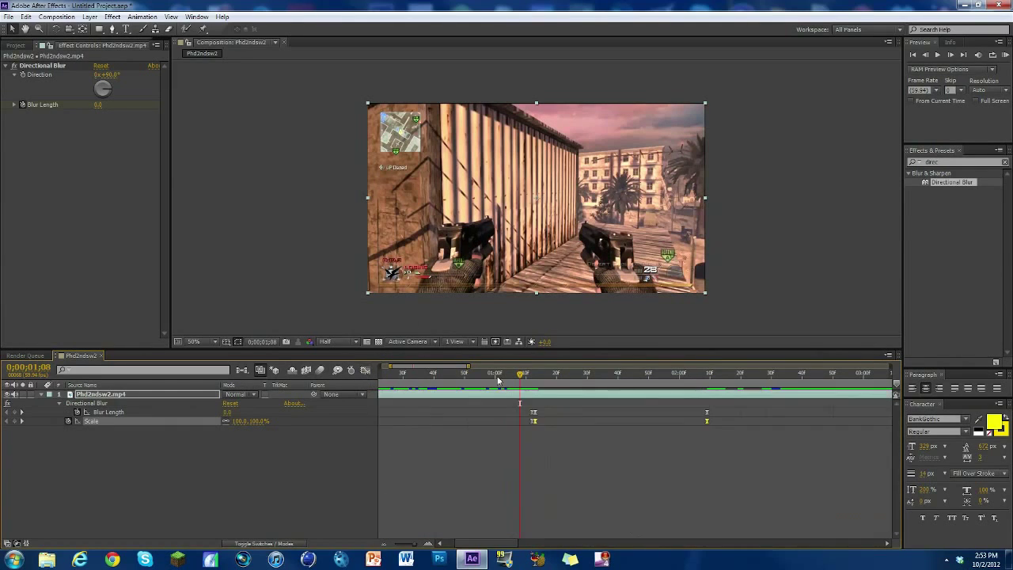
drag(526, 378, 596, 382)
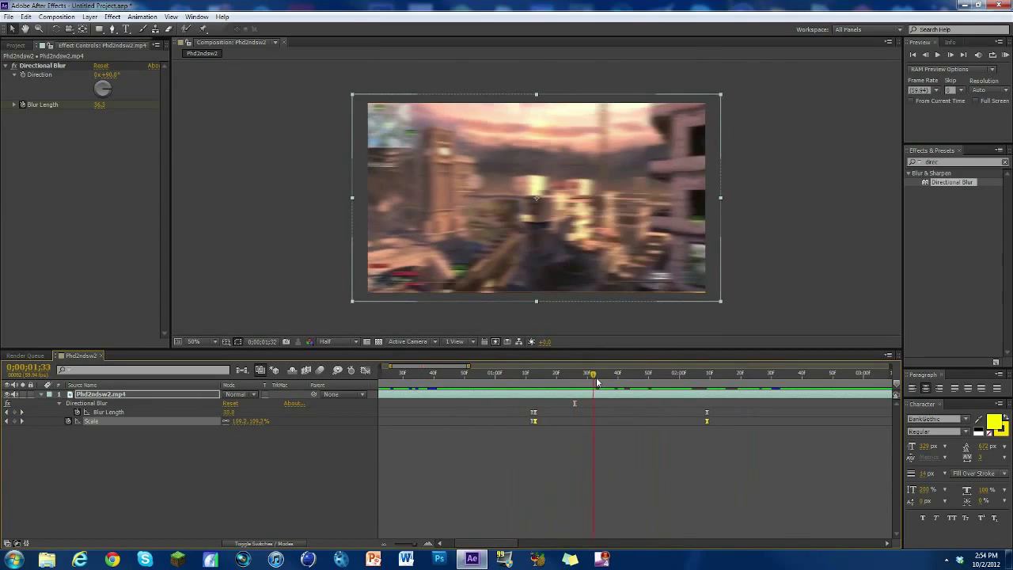